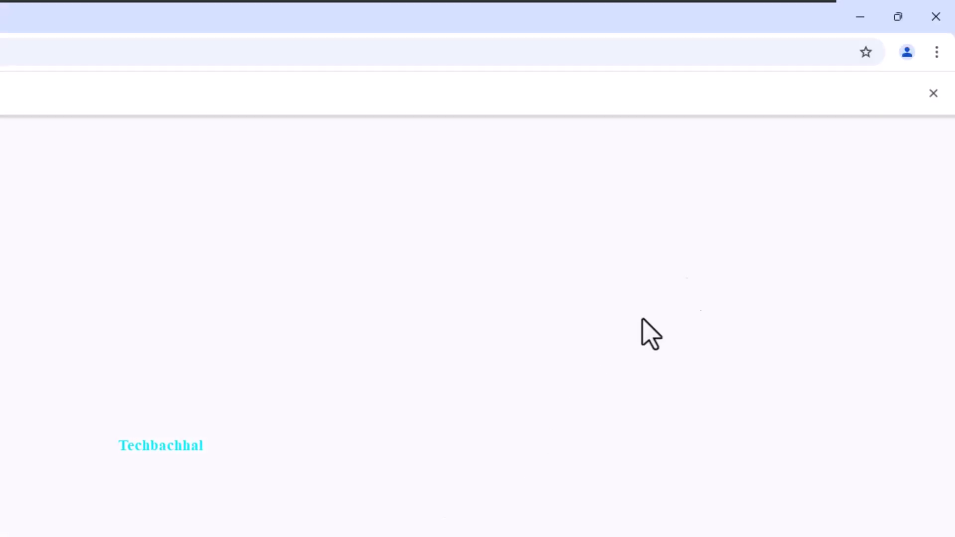
Try an Incognito window, test its context menu, then close it.
{"action": "left_click", "coordinate": [936, 52]}
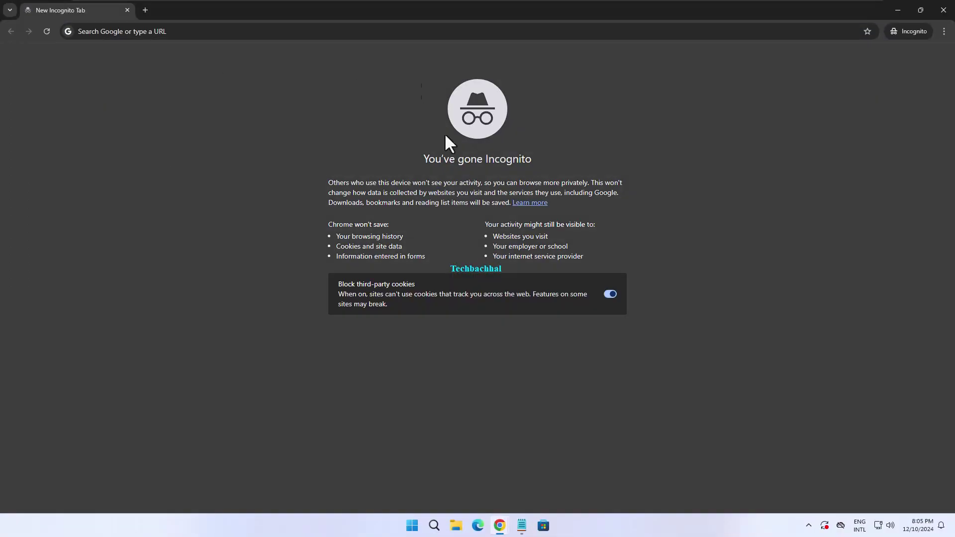
{"action": "right_click", "coordinate": [370, 224]}
{"action": "left_click", "coordinate": [682, 121]}
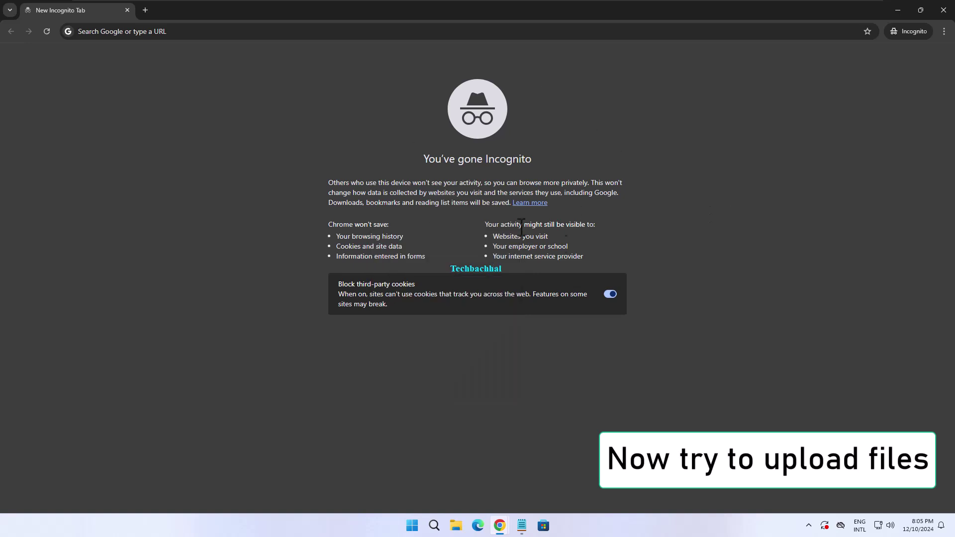
{"action": "left_click", "coordinate": [942, 12]}
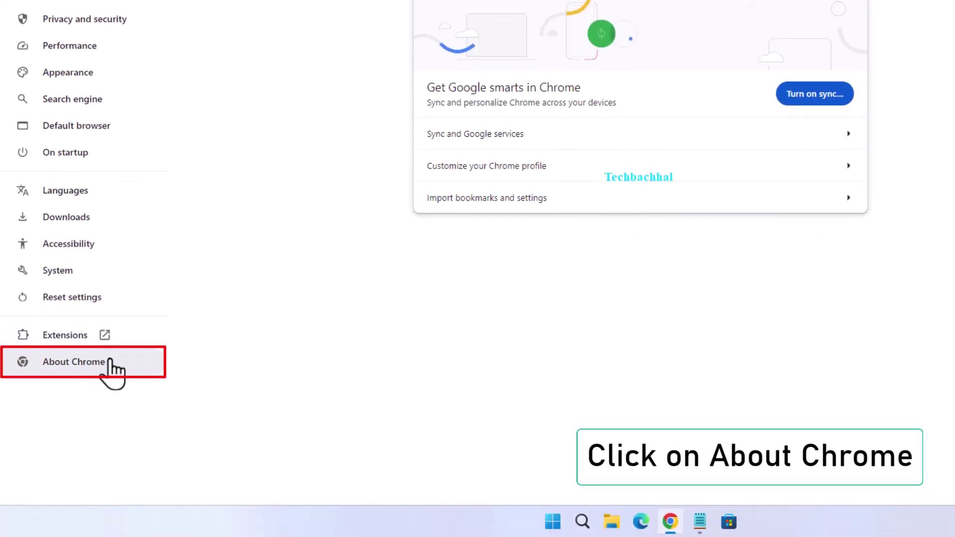
Go to About Chrome to see the version and check for updates.
{"action": "left_click", "coordinate": [112, 366]}
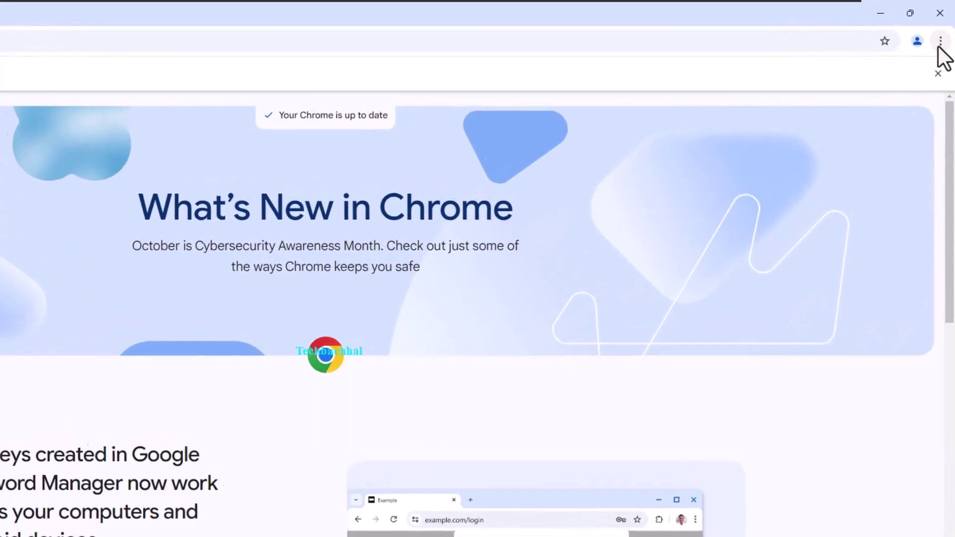
In Chrome's Performance settings, turn Memory Saver on and then back off.
{"action": "left_click", "coordinate": [943, 31]}
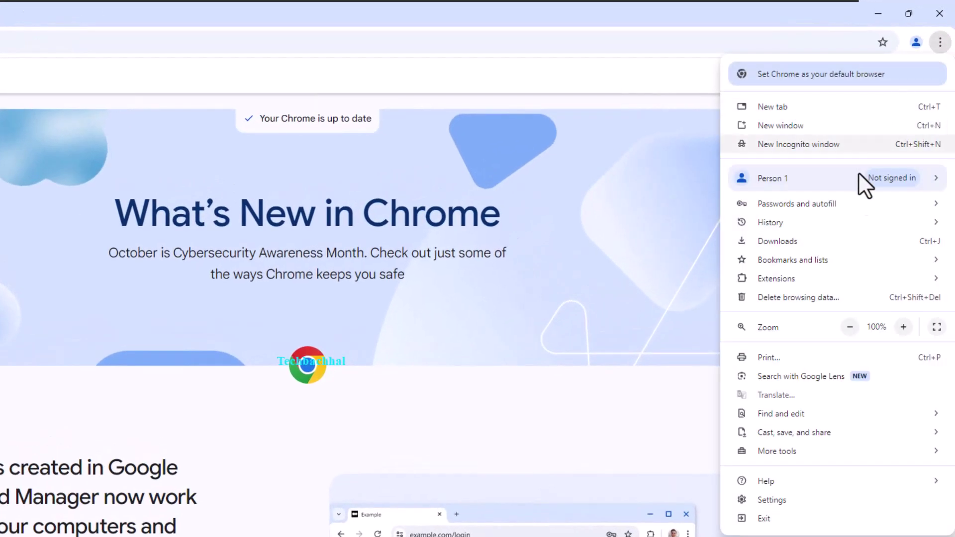
{"action": "left_click", "coordinate": [789, 497]}
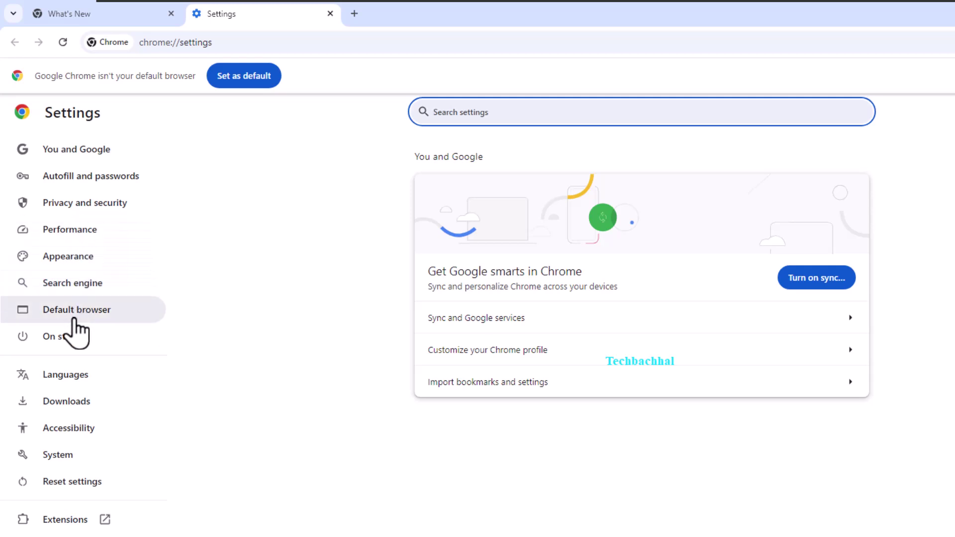
{"action": "left_click", "coordinate": [68, 336]}
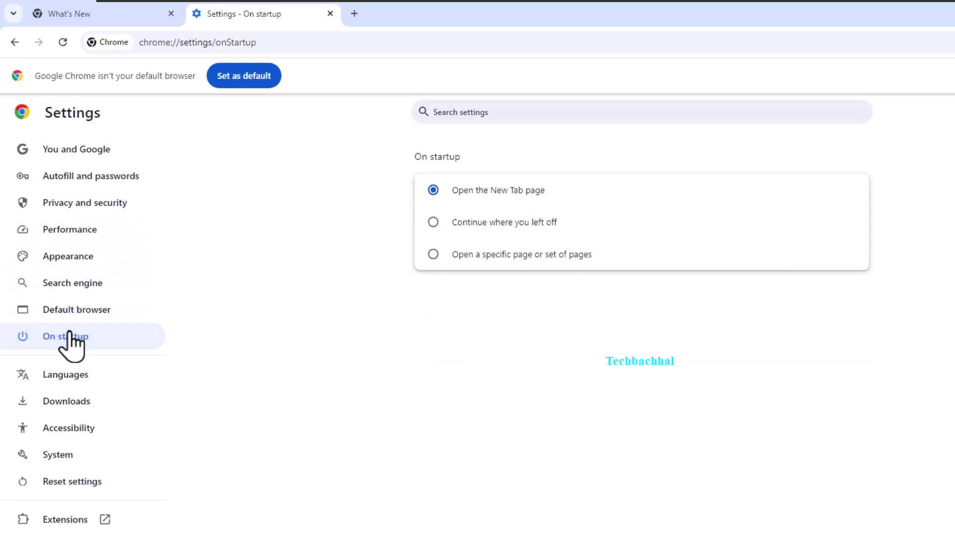
{"action": "left_click", "coordinate": [64, 227]}
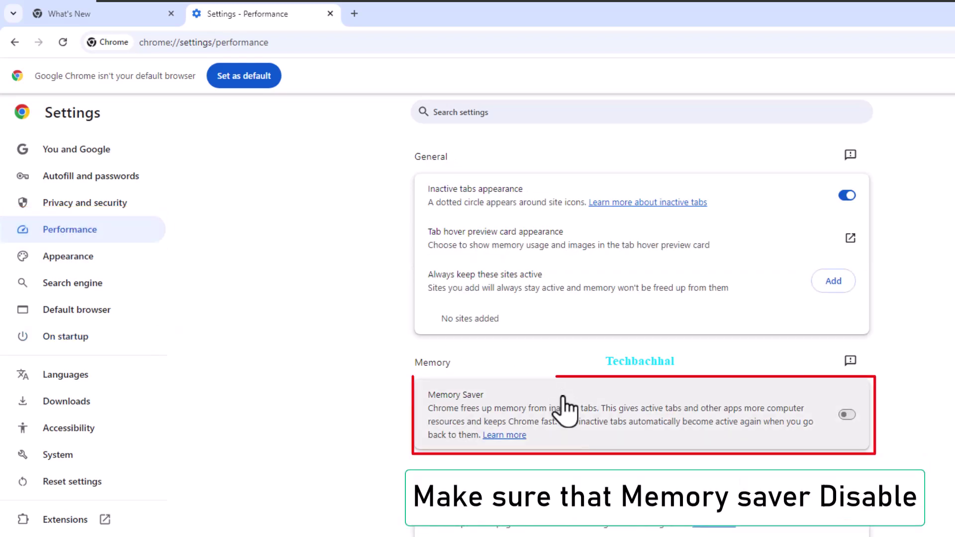
{"action": "left_click", "coordinate": [589, 405]}
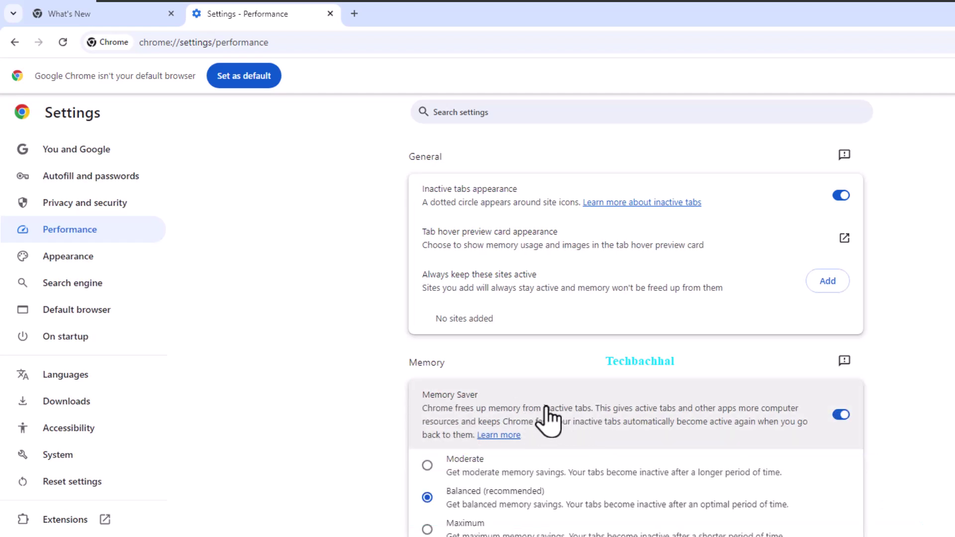
{"action": "left_click", "coordinate": [838, 416]}
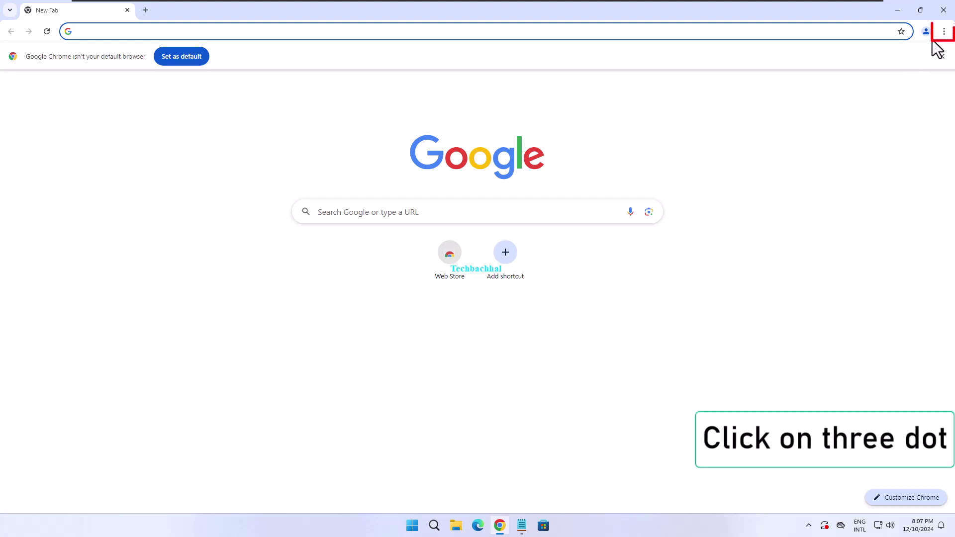
In Chrome's Reset settings, choose Restore settings to their original defaults.
{"action": "left_click", "coordinate": [943, 32]}
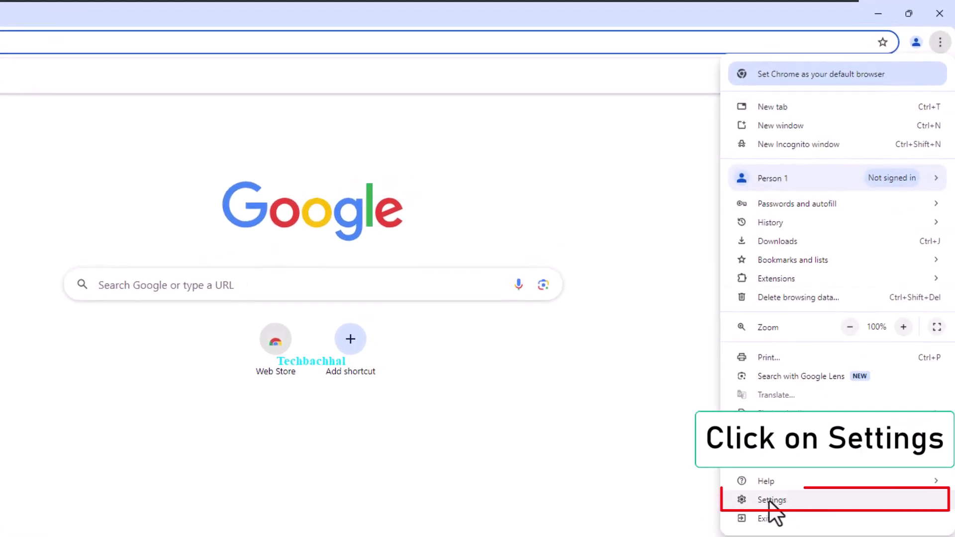
{"action": "left_click", "coordinate": [771, 500]}
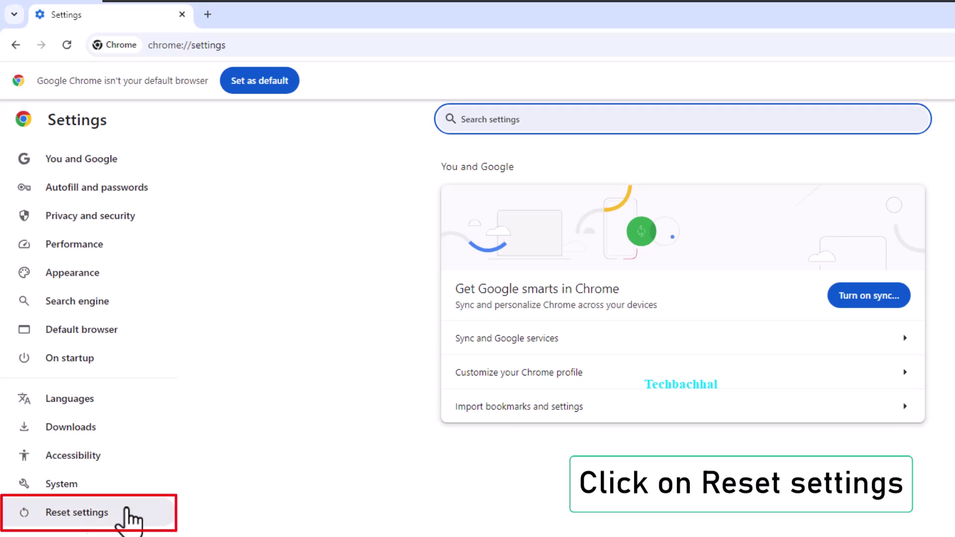
{"action": "left_click", "coordinate": [100, 527]}
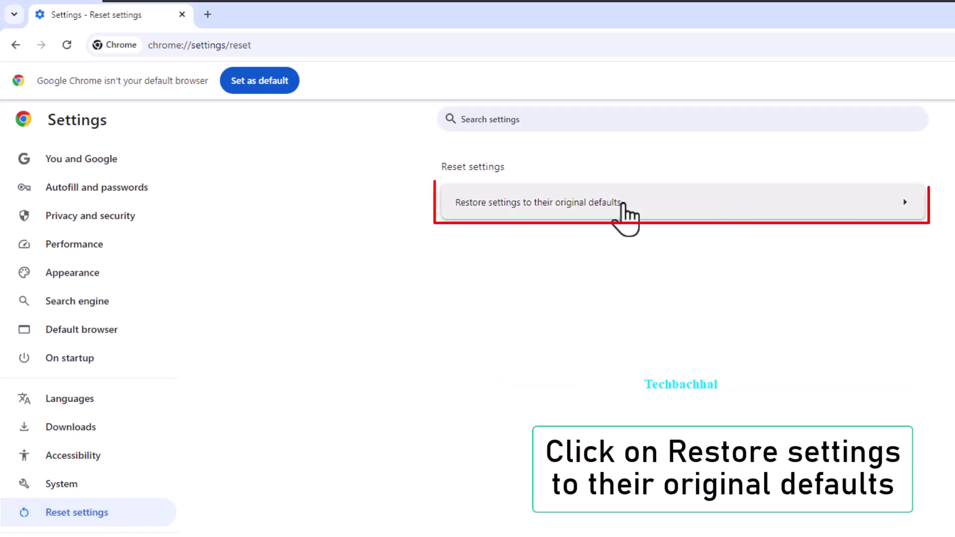
{"action": "left_click", "coordinate": [675, 210]}
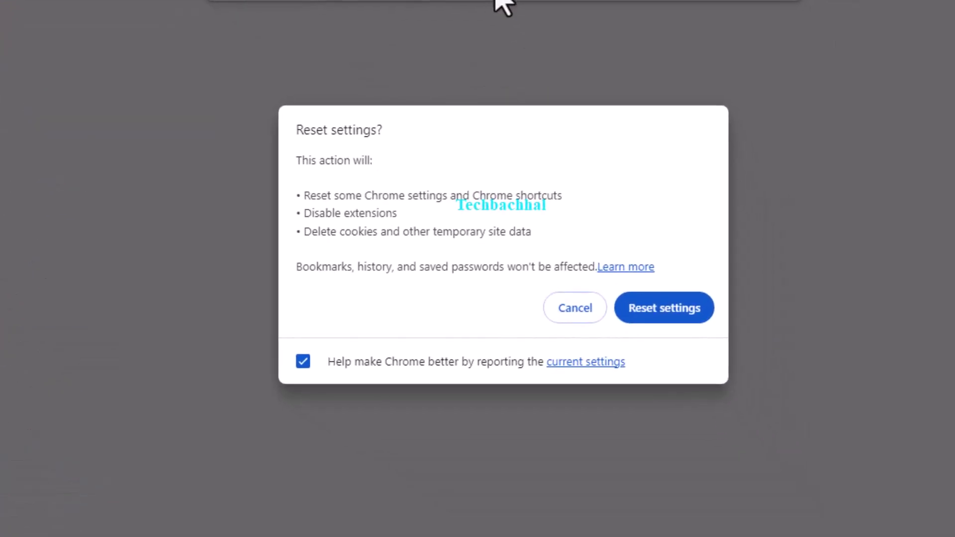
Confirm the settings reset, decline the Microsoft Bing offer, and close Chrome.
{"action": "left_click", "coordinate": [670, 313]}
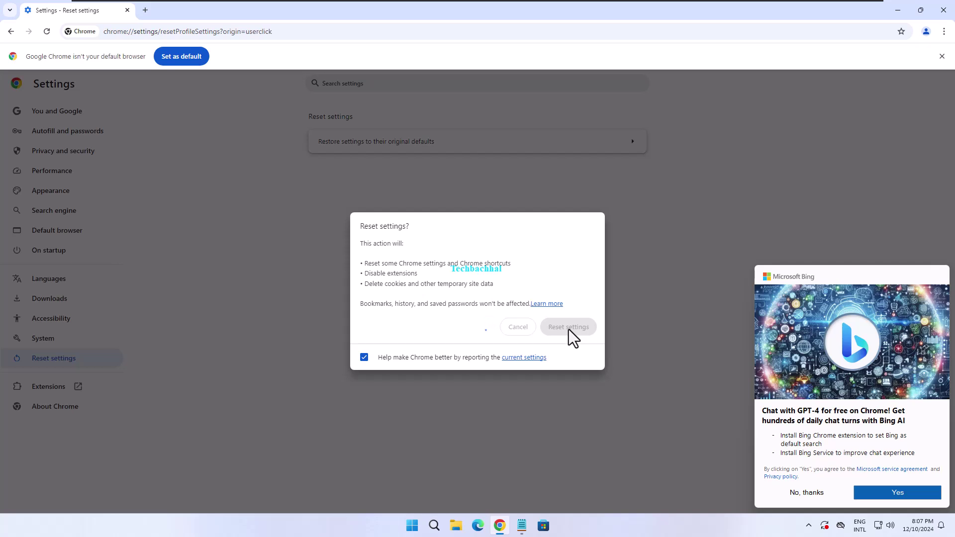
{"action": "left_click", "coordinate": [805, 495]}
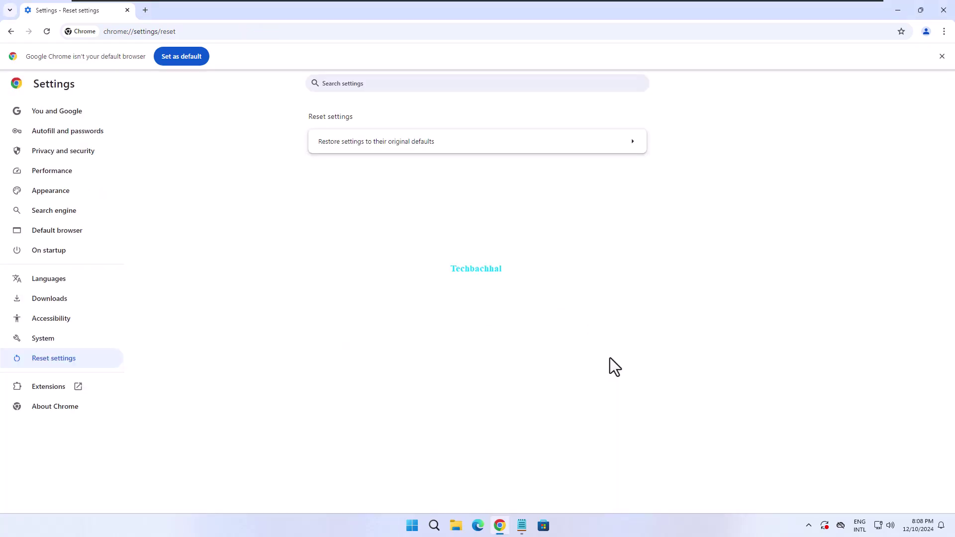
{"action": "left_click", "coordinate": [944, 10]}
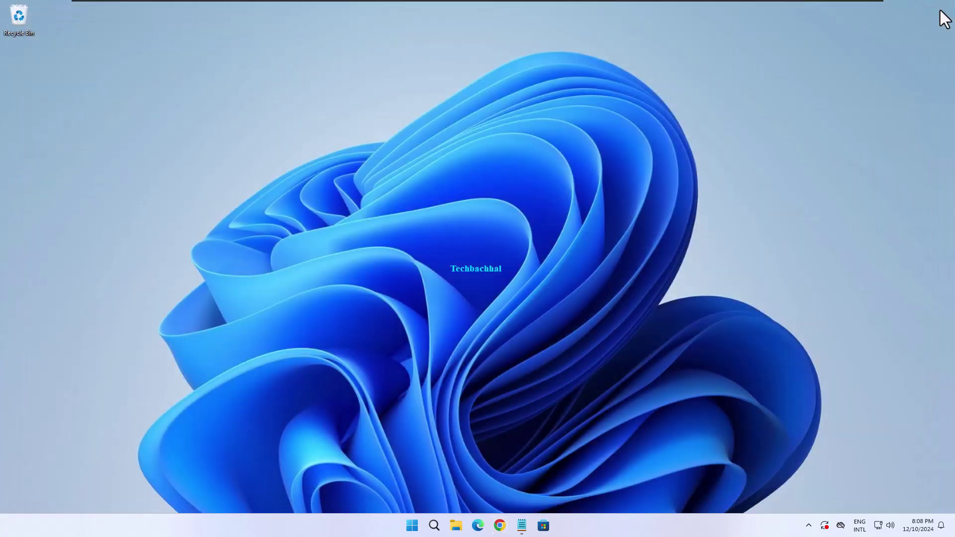